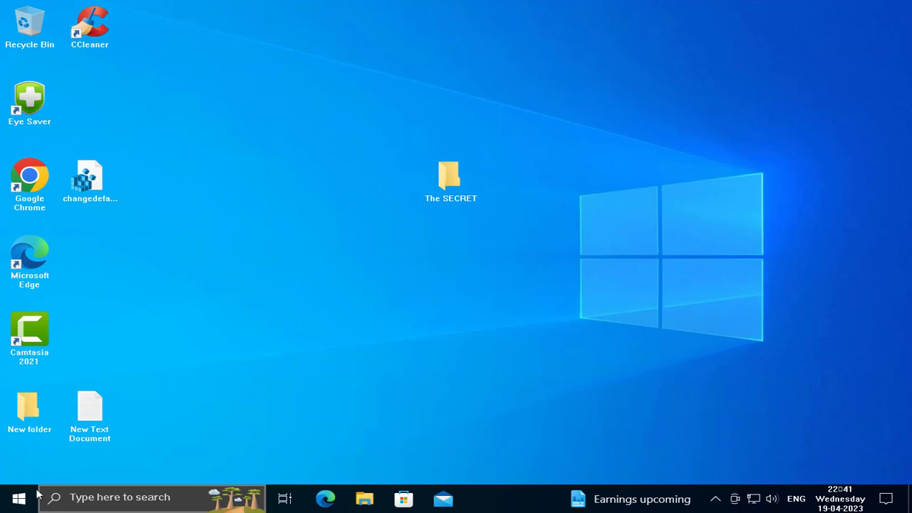
Open Windows Settings and go to the Windows Security page under Update & Security
{"action": "left_click", "coordinate": [139, 501]}
{"action": "type", "text": "setting"}
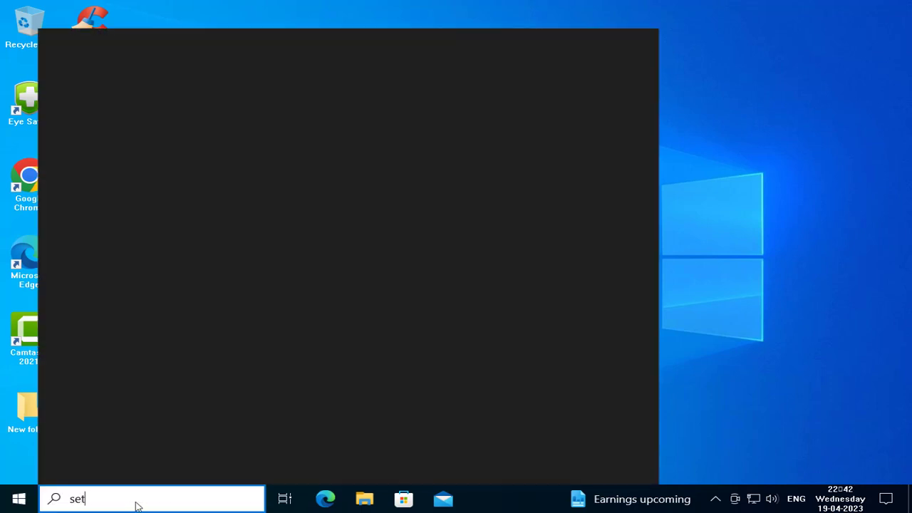
{"action": "type", "text": "s"}
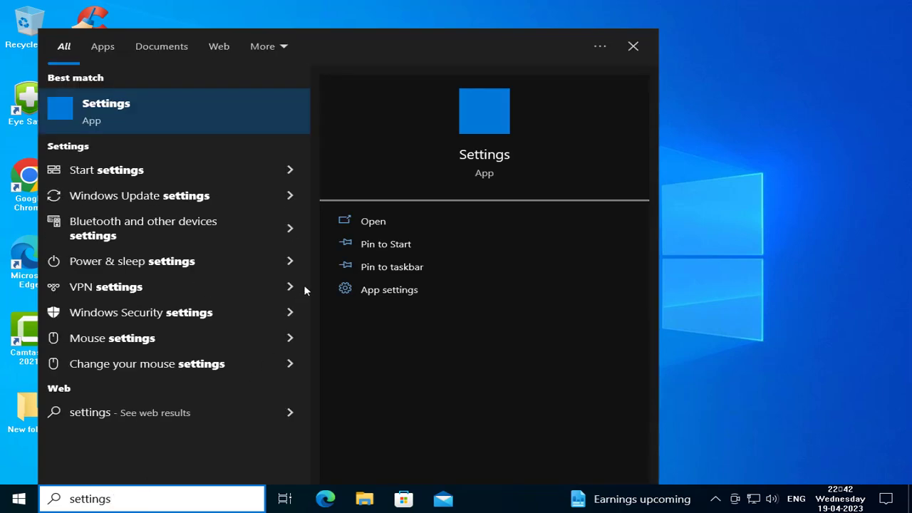
{"action": "left_click", "coordinate": [361, 225]}
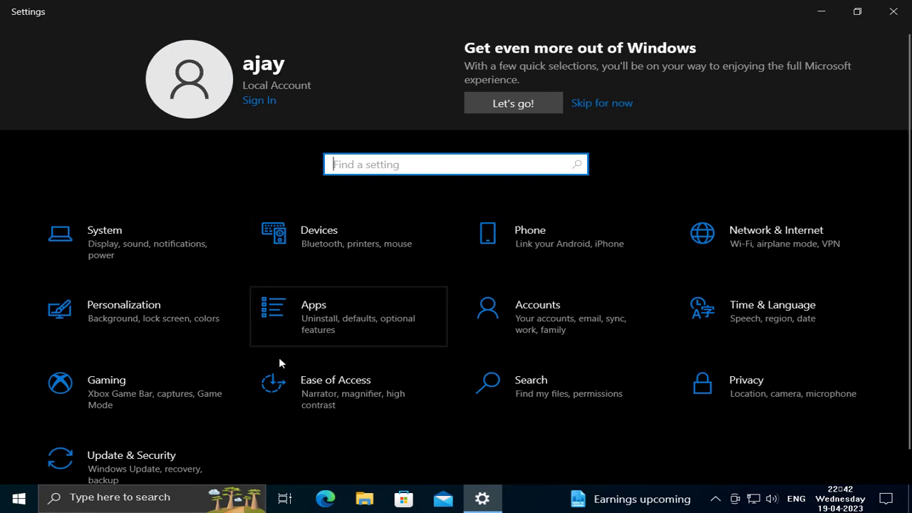
{"action": "scroll", "coordinate": [179, 468], "scroll_direction": "down", "scroll_amount": 2}
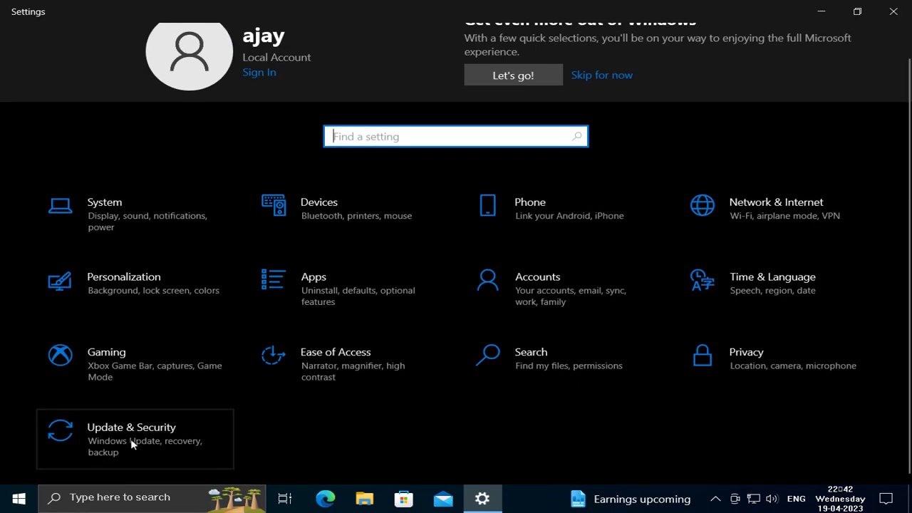
{"action": "left_click", "coordinate": [134, 439]}
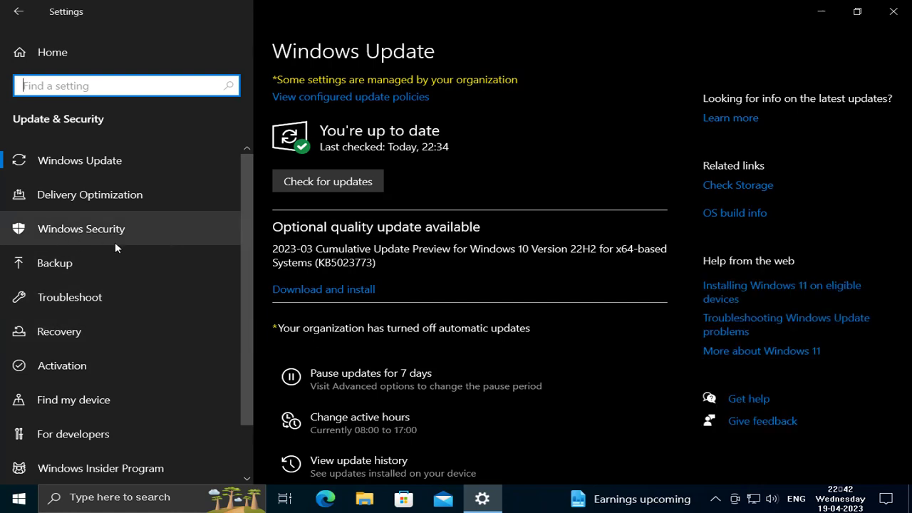
{"action": "left_click", "coordinate": [84, 232]}
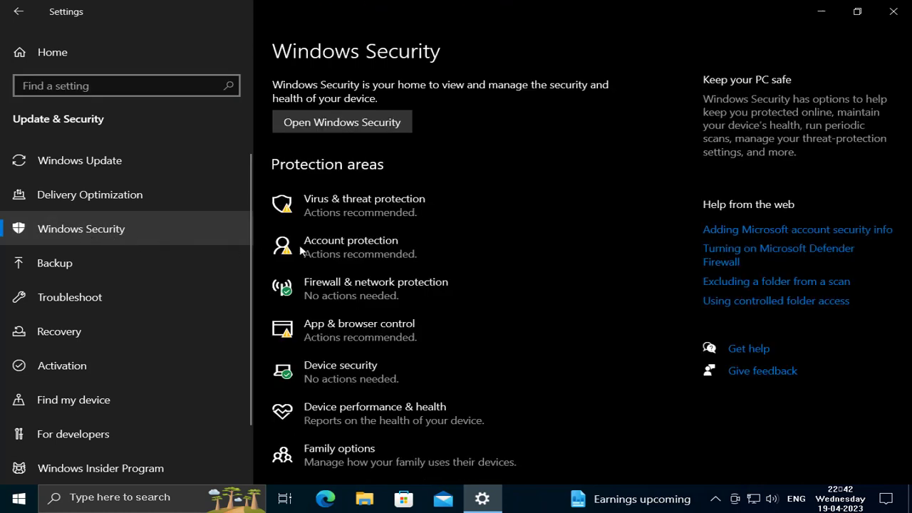
Open Virus & threat protection in Windows Security and go to its Virus & threat protection settings
{"action": "left_click", "coordinate": [351, 218]}
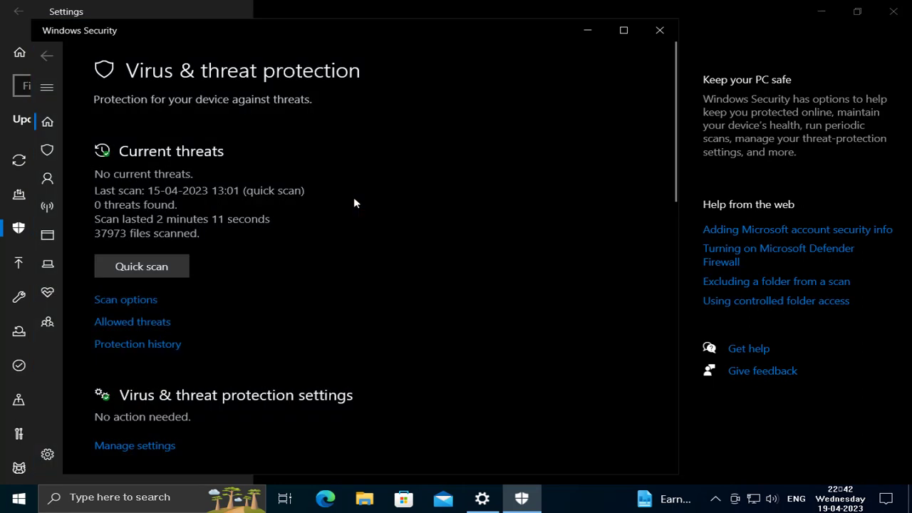
{"action": "scroll", "coordinate": [242, 306], "scroll_direction": "down", "scroll_amount": 3}
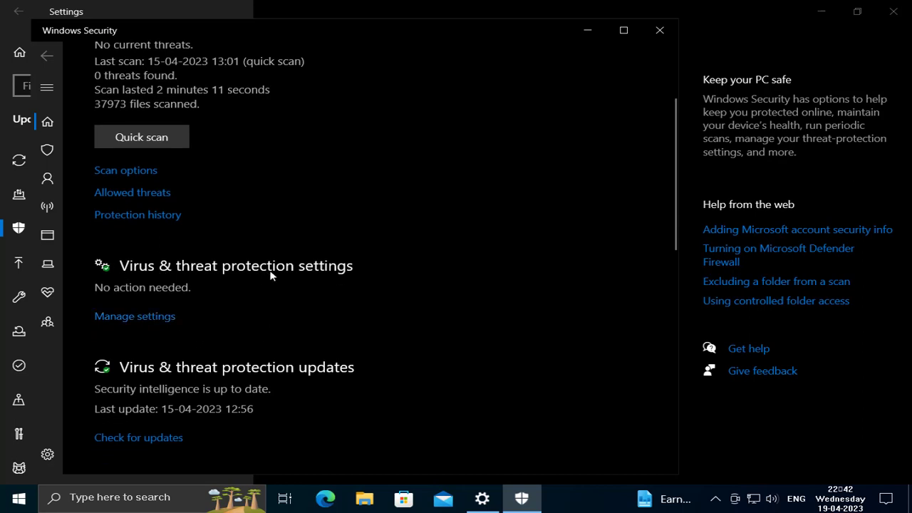
{"action": "left_click", "coordinate": [133, 324]}
{"action": "left_click", "coordinate": [122, 325]}
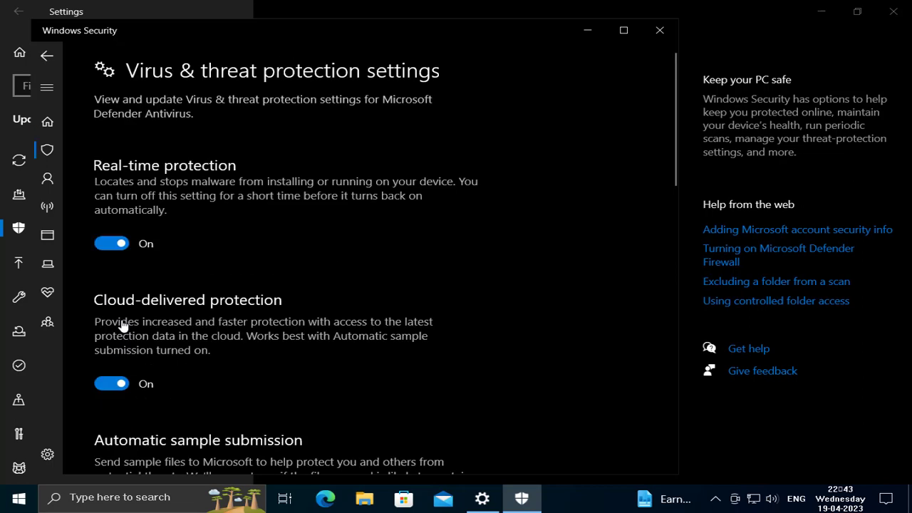
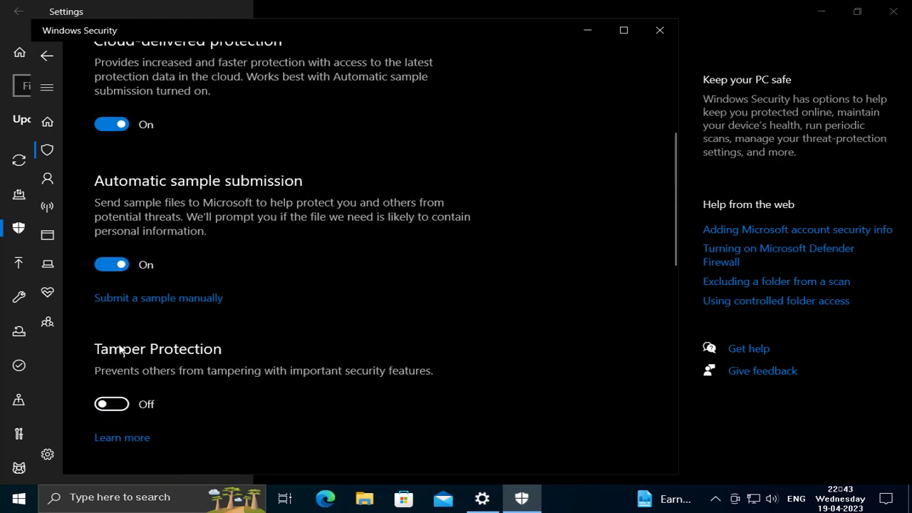
Turn off Tamper Protection, Automatic sample submission, Cloud-delivered protection and Real-time protection, allowing the app to make changes
{"action": "left_click", "coordinate": [112, 403]}
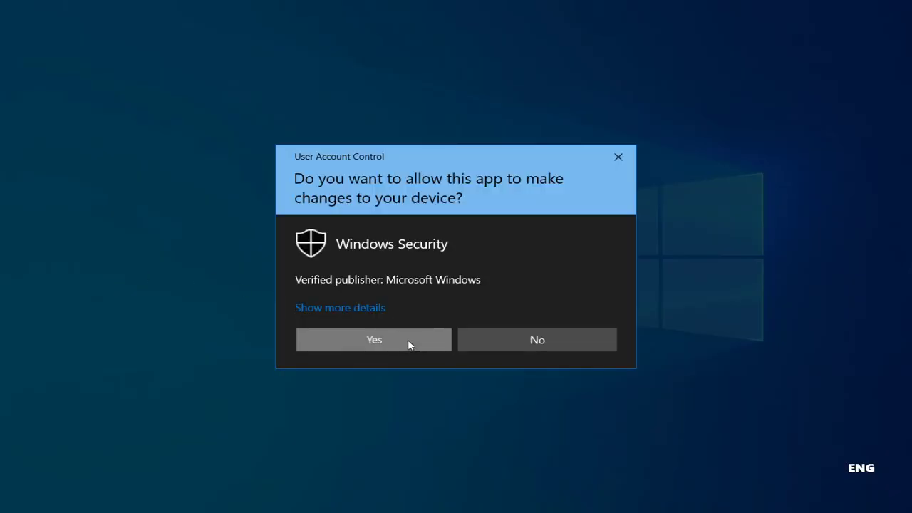
{"action": "left_click", "coordinate": [408, 341]}
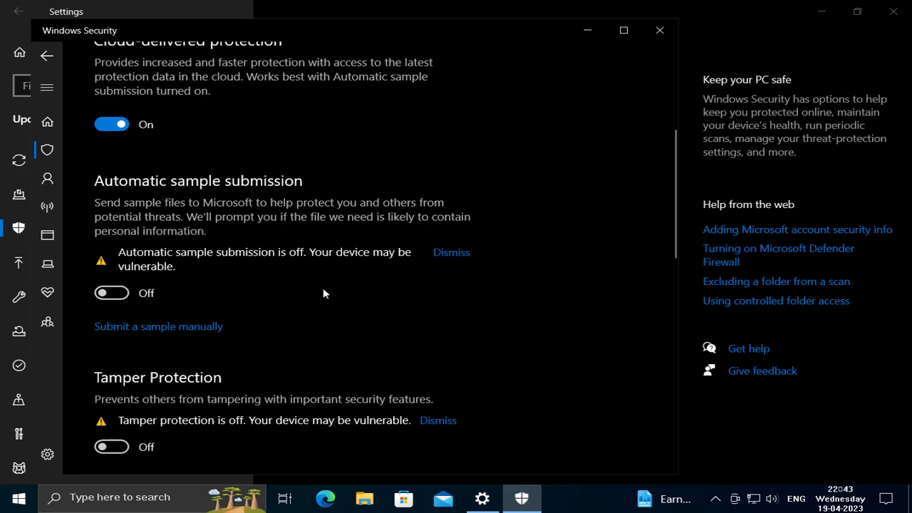
{"action": "scroll", "coordinate": [314, 294], "scroll_direction": "up", "scroll_amount": 3}
{"action": "left_click", "coordinate": [121, 189]}
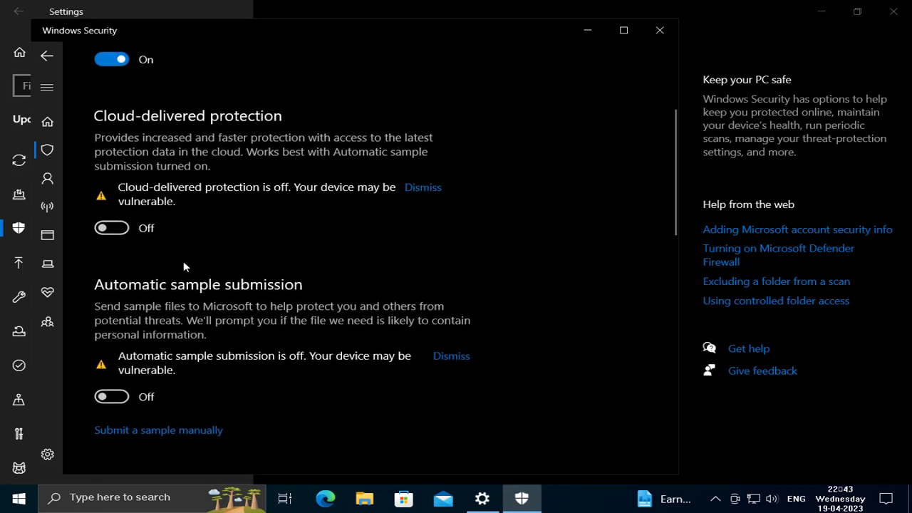
{"action": "scroll", "coordinate": [184, 267], "scroll_direction": "up", "scroll_amount": 3}
{"action": "left_click", "coordinate": [120, 243]}
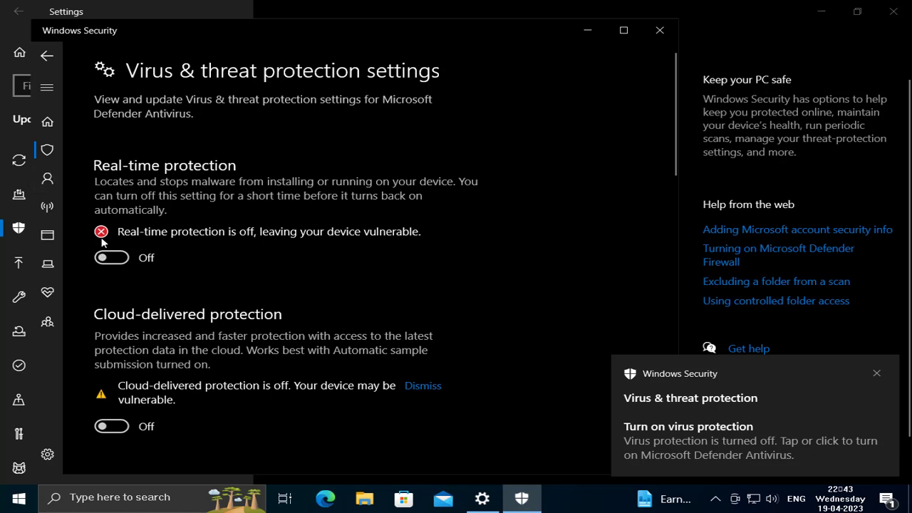
Close Settings, recheck the protection switches in Windows Security, and leave that window minimized
{"action": "left_click", "coordinate": [592, 31]}
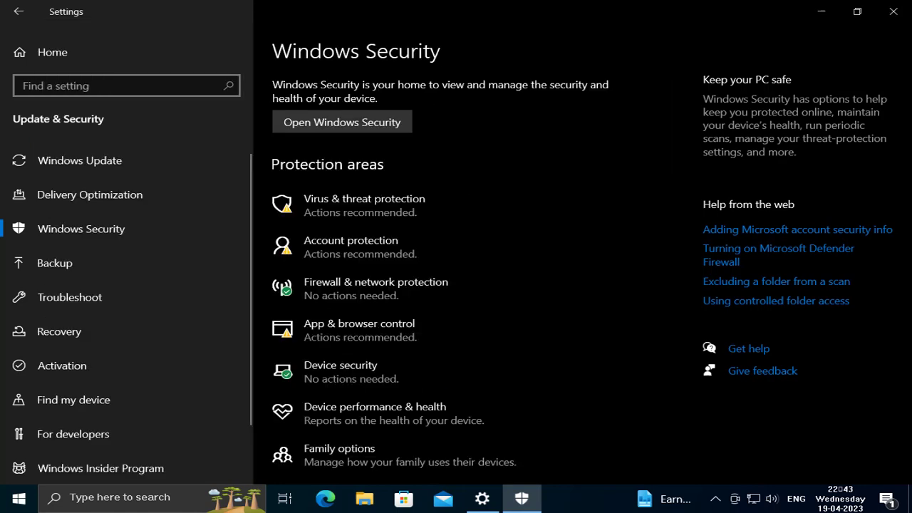
{"action": "left_click", "coordinate": [893, 14]}
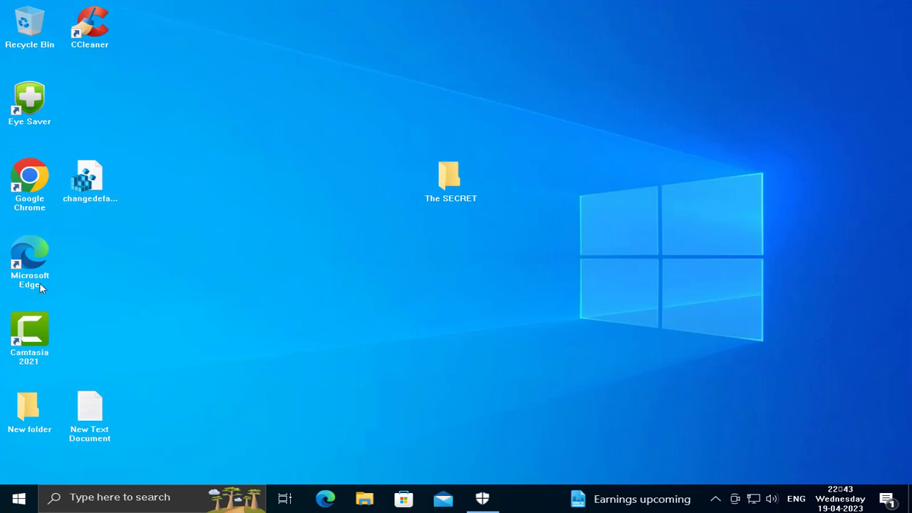
{"action": "left_click", "coordinate": [482, 498]}
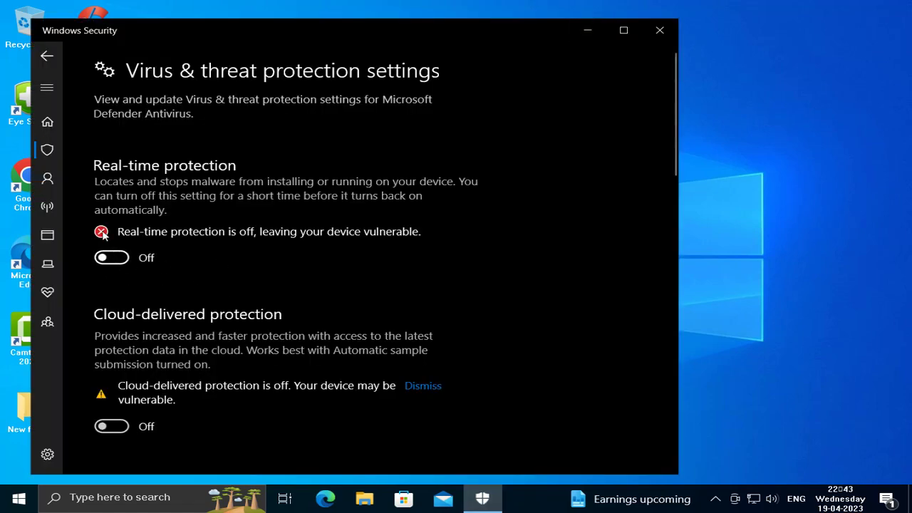
{"action": "left_click", "coordinate": [590, 31]}
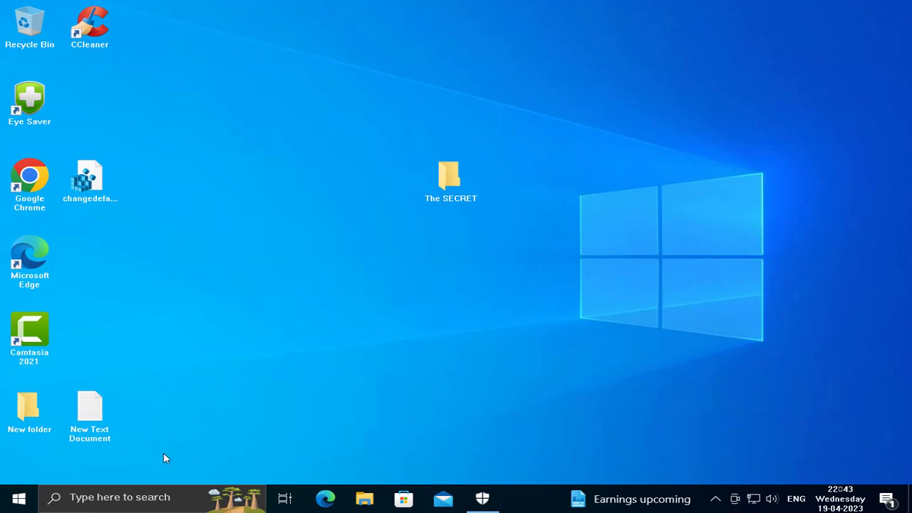
Find Registry Editor through the Windows search and run it as administrator
{"action": "left_click", "coordinate": [112, 497]}
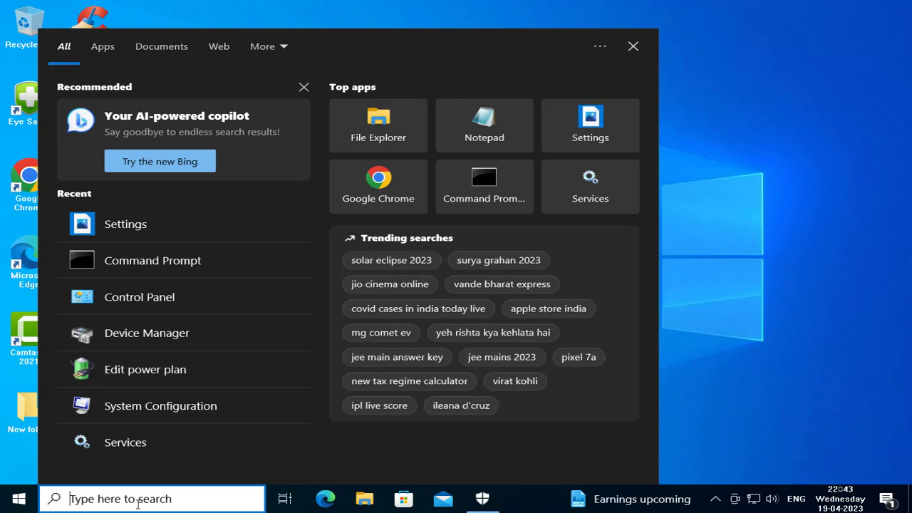
{"action": "type", "text": "regi"}
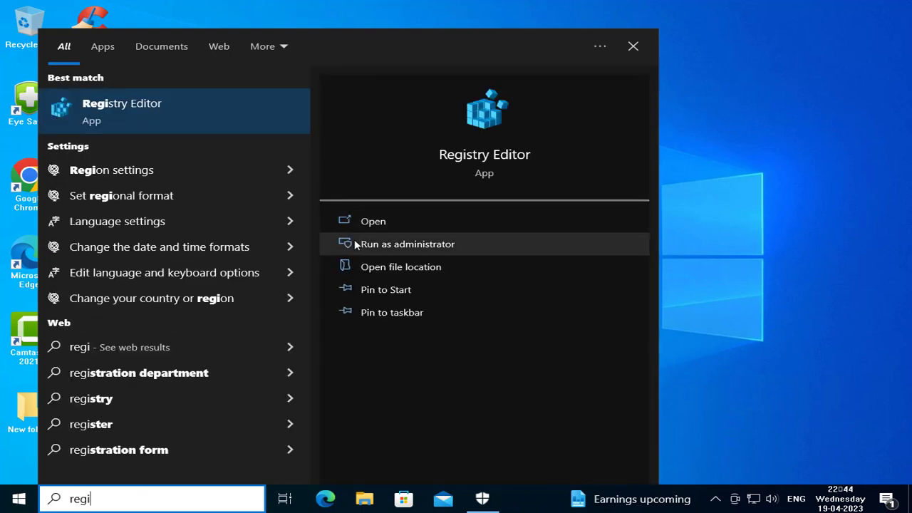
{"action": "left_click", "coordinate": [354, 243]}
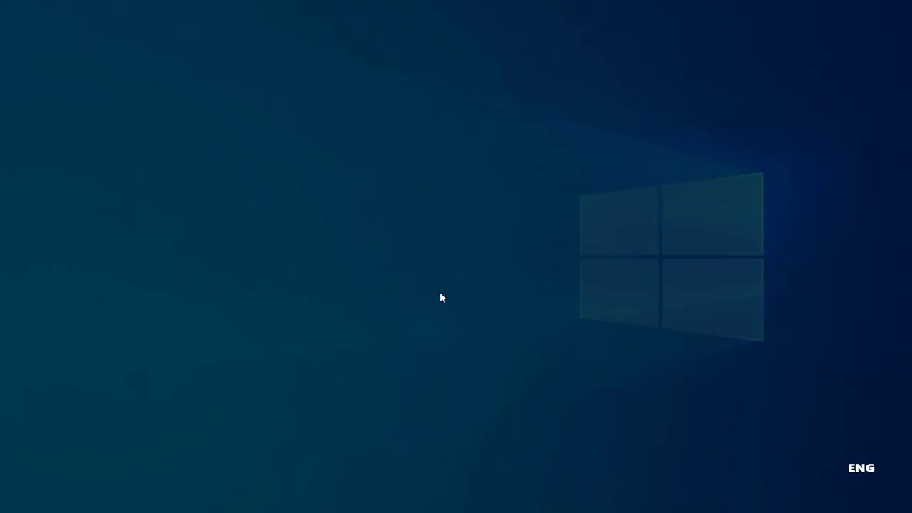
{"action": "left_click", "coordinate": [406, 344]}
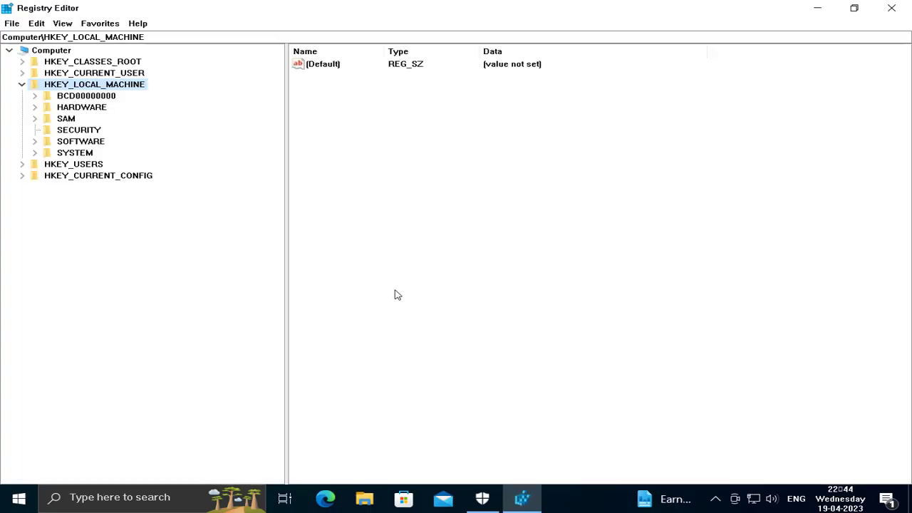
Select the registry key HKEY_LOCAL_MACHINE\SOFTWARE\Policies\Microsoft\Windows Defender
{"action": "left_click", "coordinate": [23, 85]}
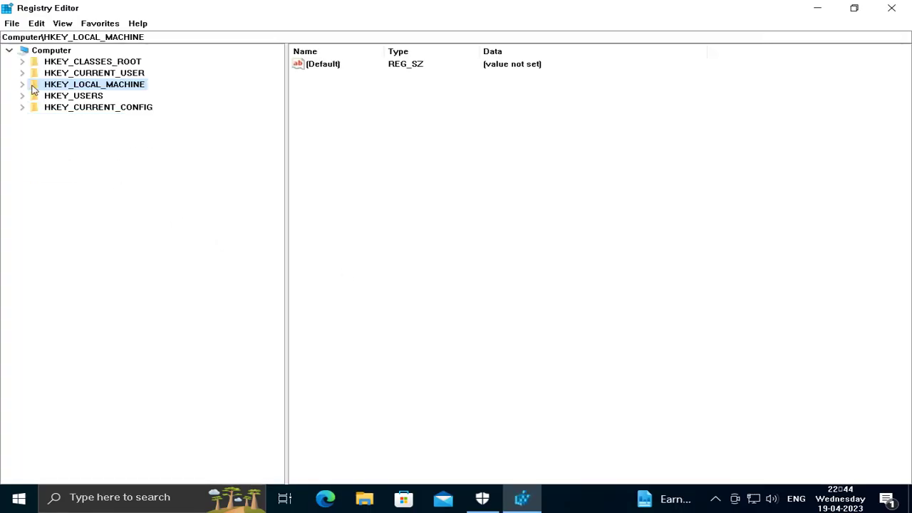
{"action": "left_click", "coordinate": [23, 85]}
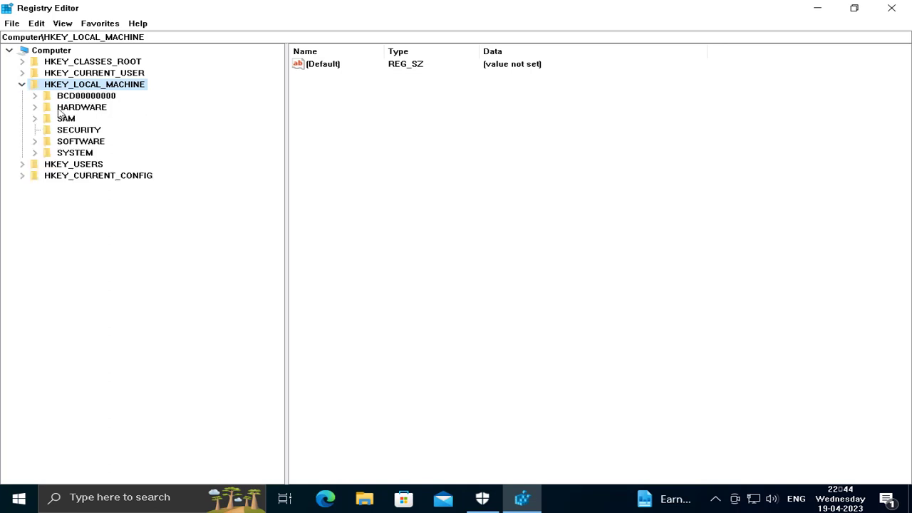
{"action": "left_click", "coordinate": [35, 142]}
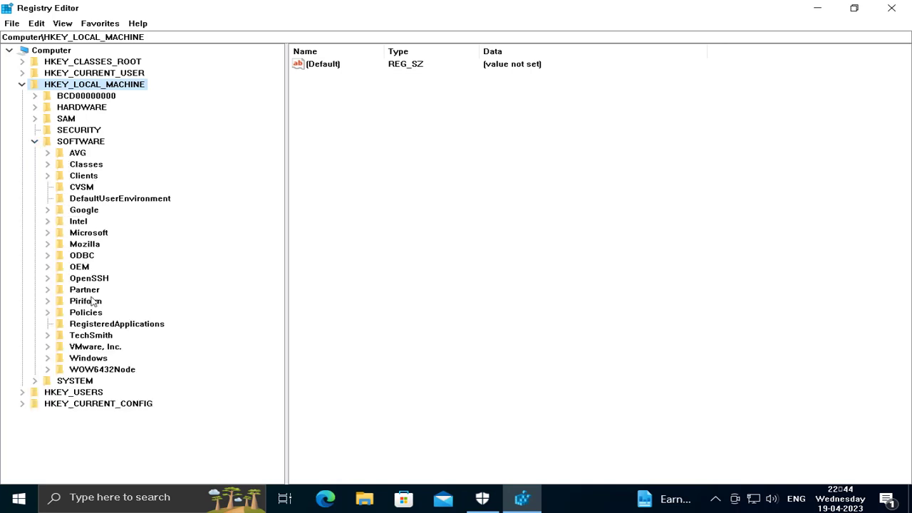
{"action": "left_click", "coordinate": [47, 315]}
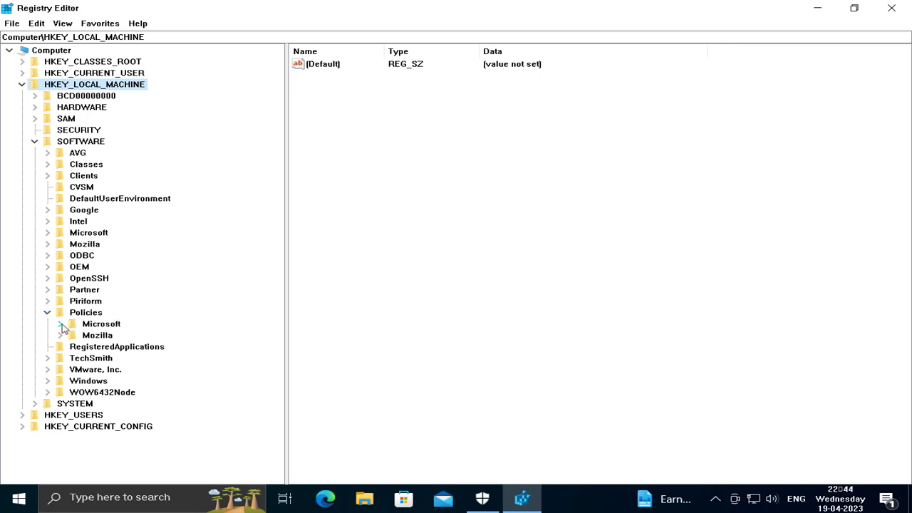
{"action": "left_click", "coordinate": [60, 324]}
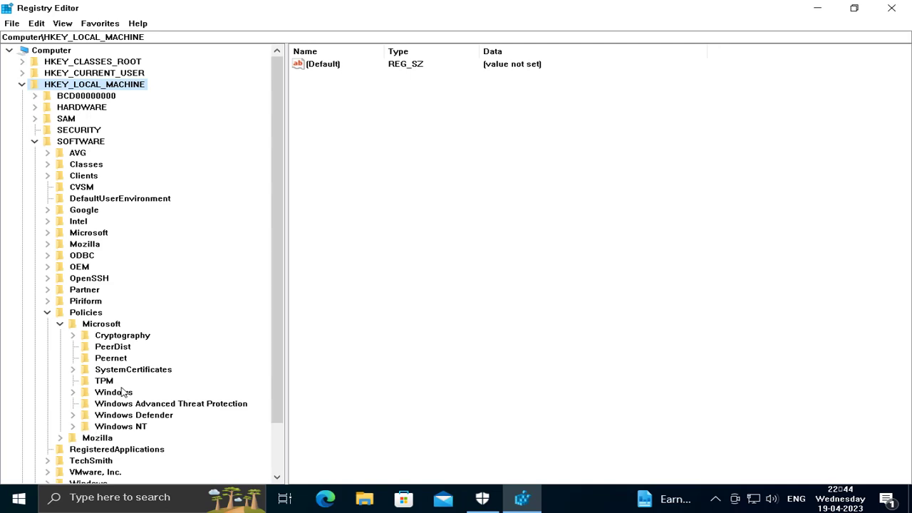
{"action": "scroll", "coordinate": [122, 391], "scroll_direction": "down", "scroll_amount": 1}
{"action": "left_click", "coordinate": [72, 382]}
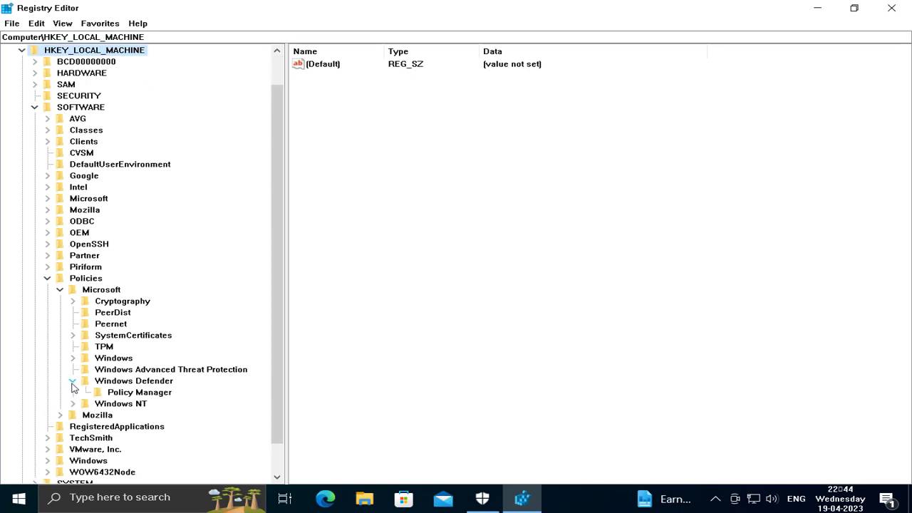
{"action": "left_click", "coordinate": [116, 393]}
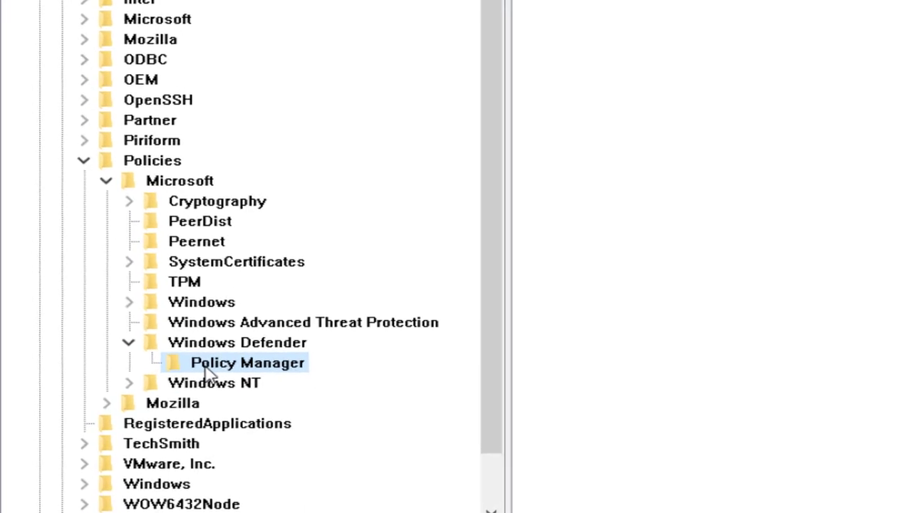
{"action": "left_click", "coordinate": [207, 345]}
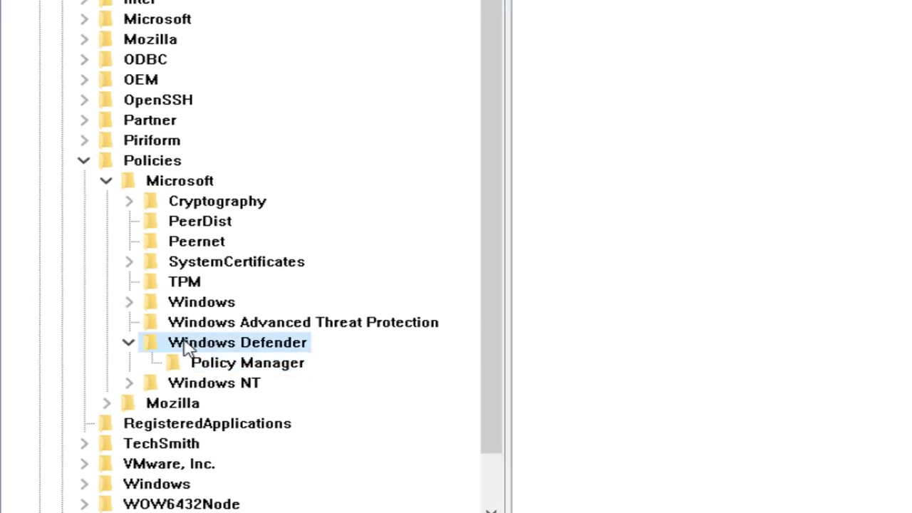
Create a DWORD (32-bit) value named DisableAntiSpyware in the Windows Defender key and collapse the HKEY_LOCAL_MACHINE tree
{"action": "right_click", "coordinate": [221, 349]}
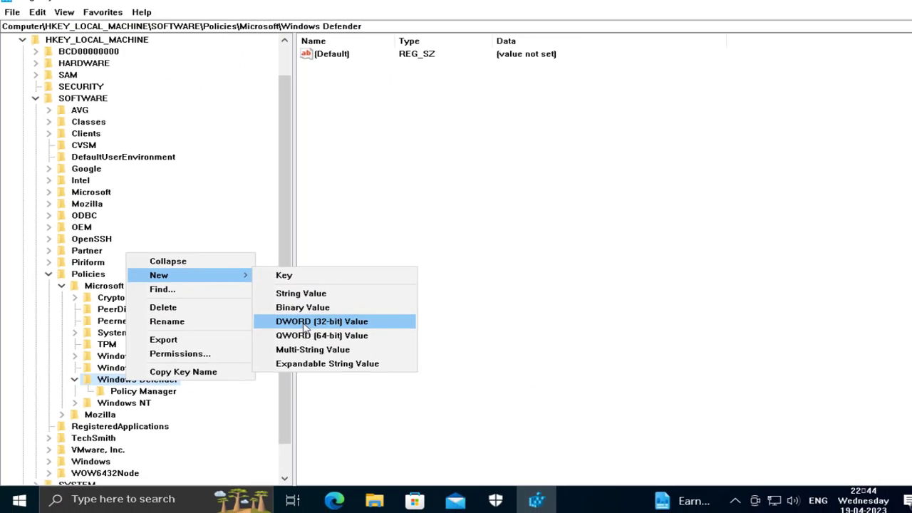
{"action": "left_click", "coordinate": [314, 324]}
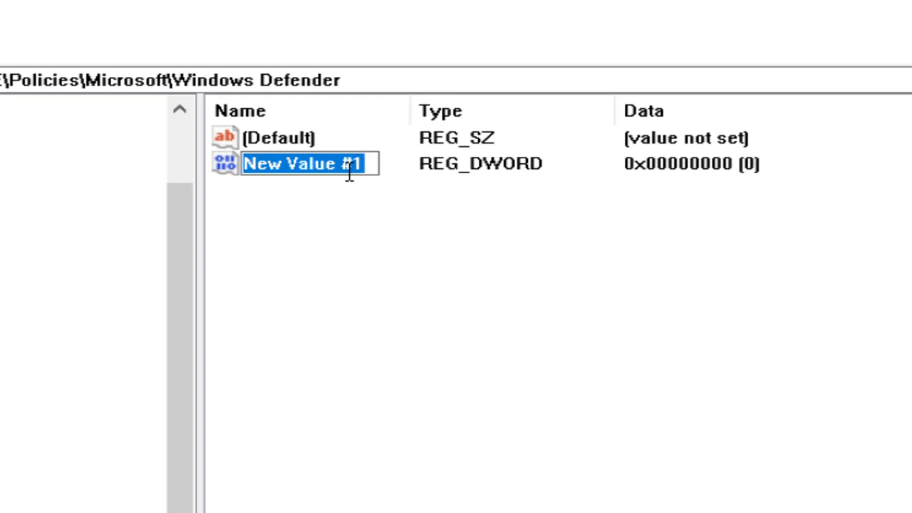
{"action": "type", "text": "D"}
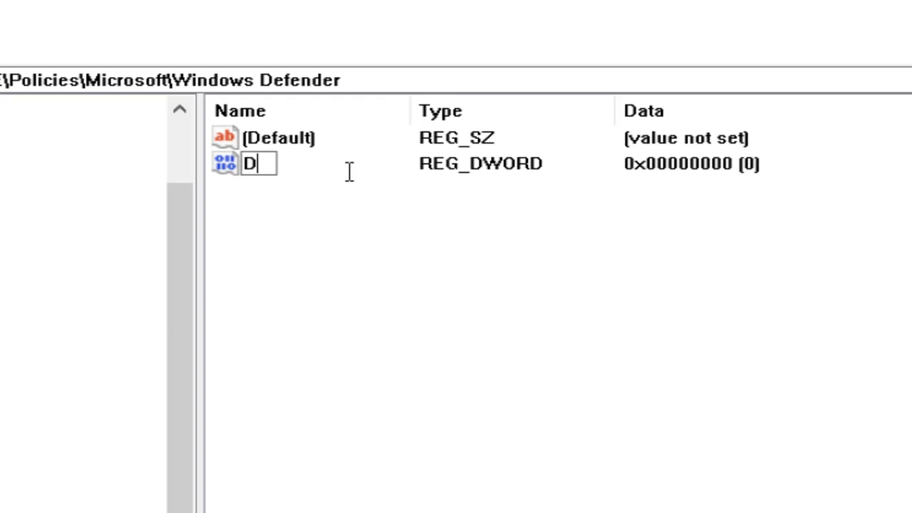
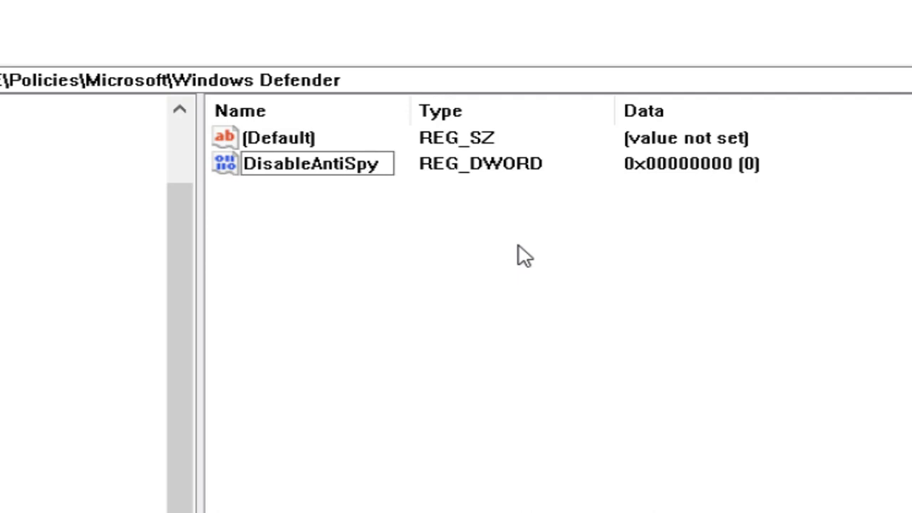
{"action": "type", "text": "ware"}
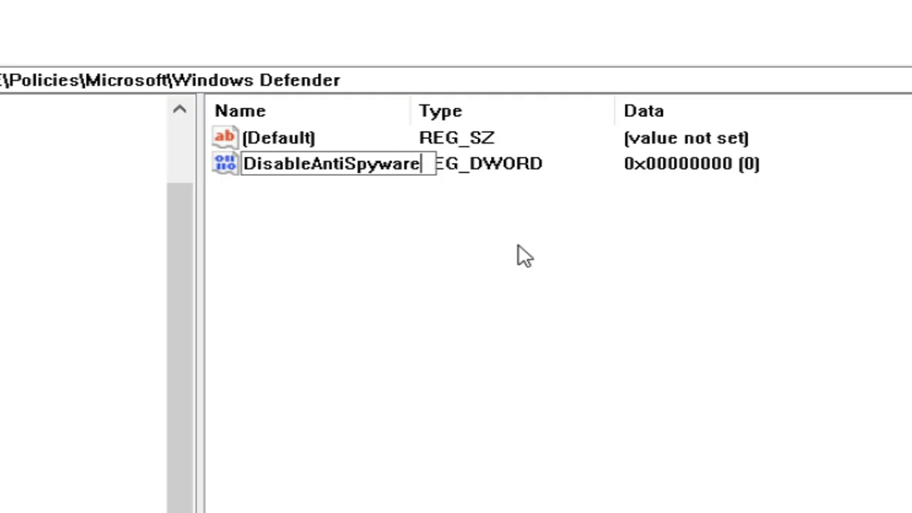
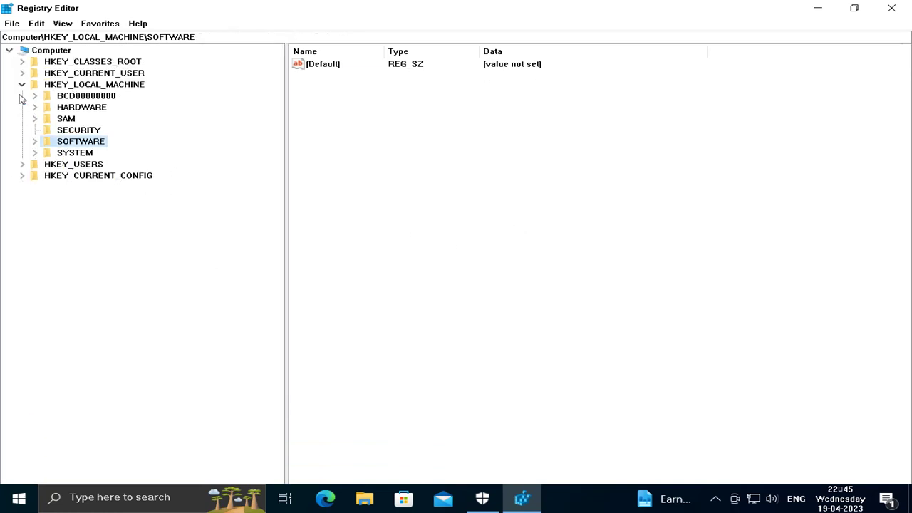
{"action": "left_click", "coordinate": [22, 84]}
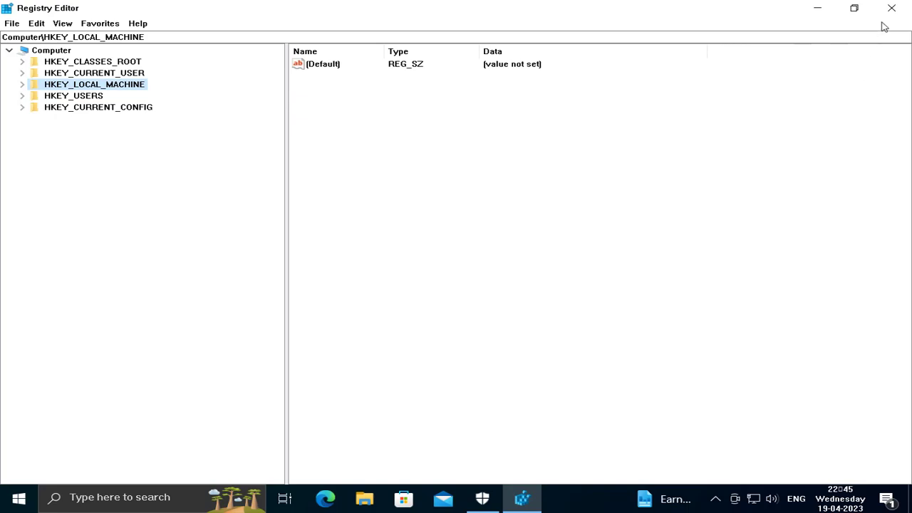